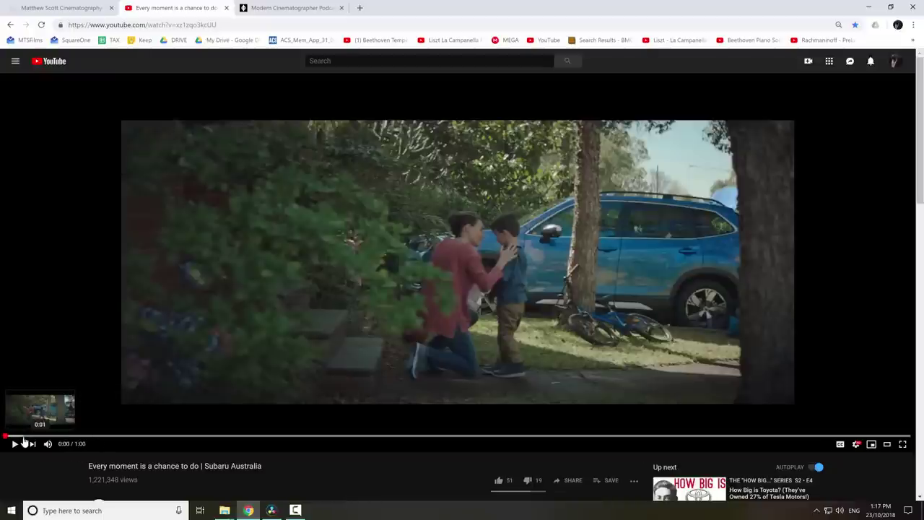
drag(23, 442, 3, 446)
scroll(234, 438, down, 2)
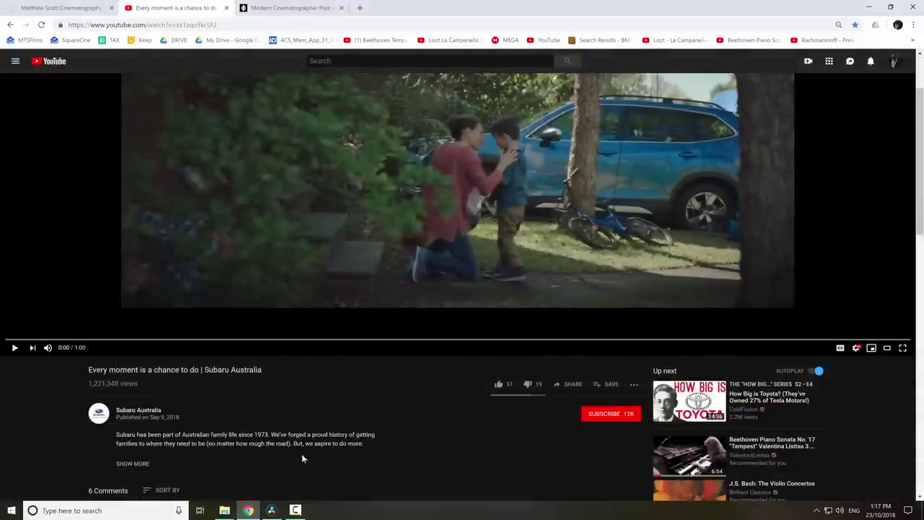
scroll(303, 459, up, 2)
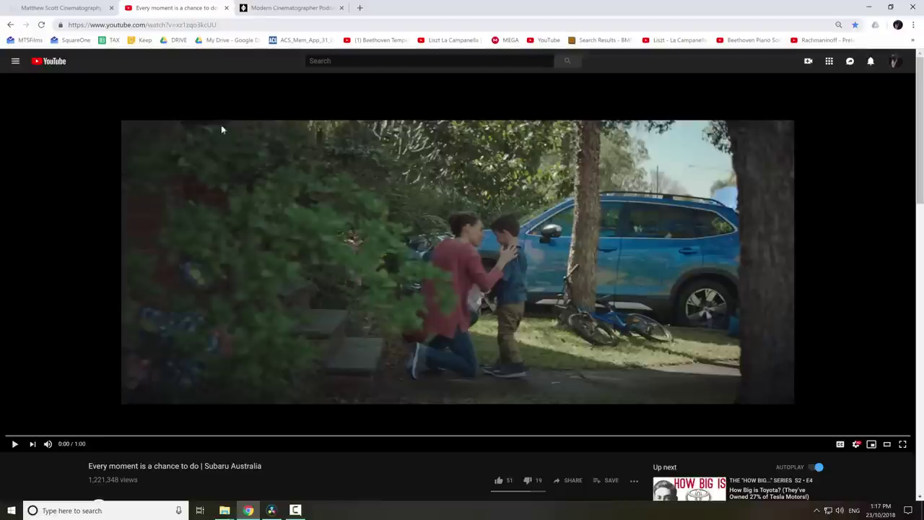
Switch to DaVinci Resolve and open the Cinematography Of Subaru project.
click(271, 511)
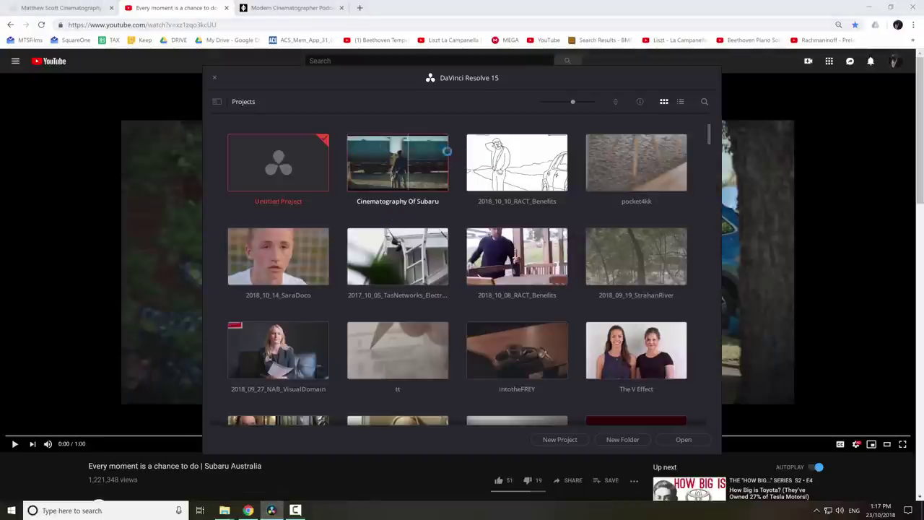
double_click(381, 169)
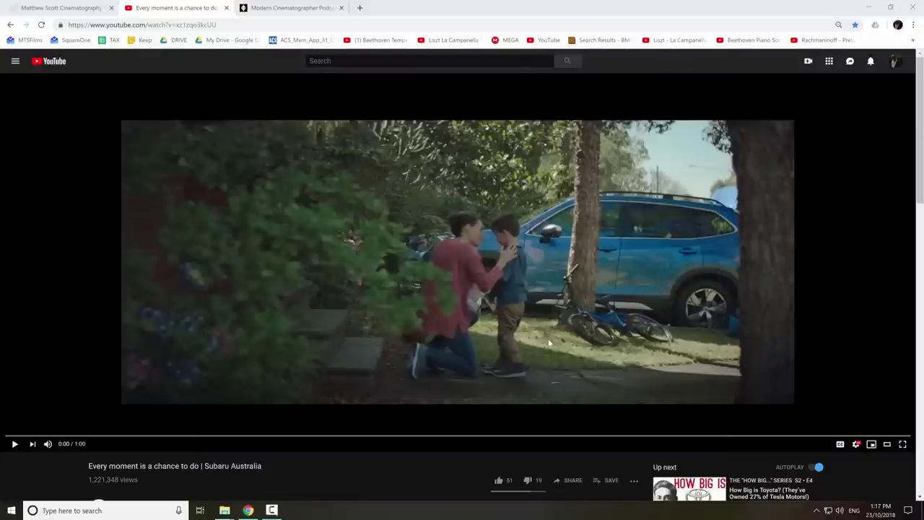
click(272, 510)
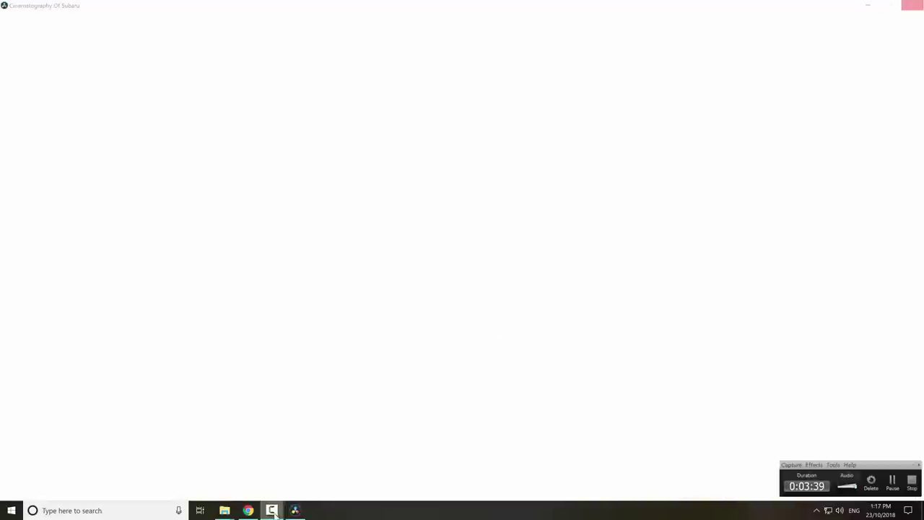
click(295, 510)
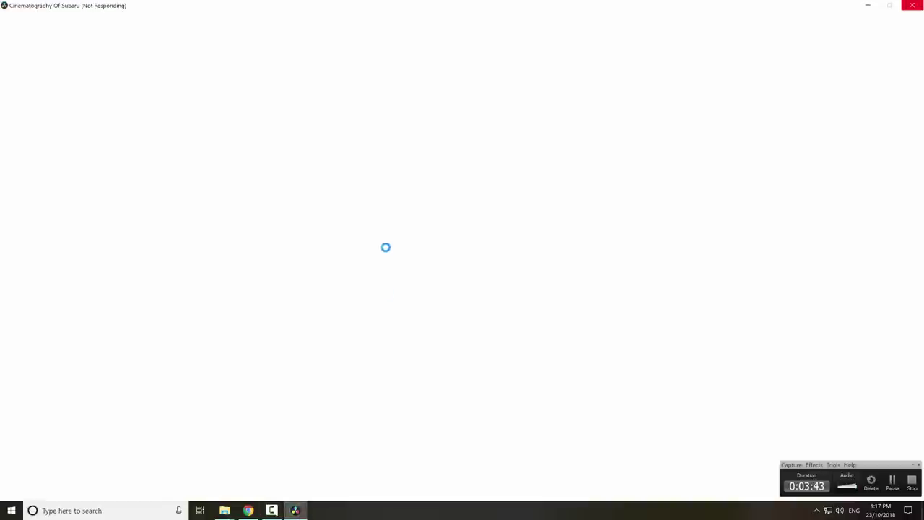
click(297, 511)
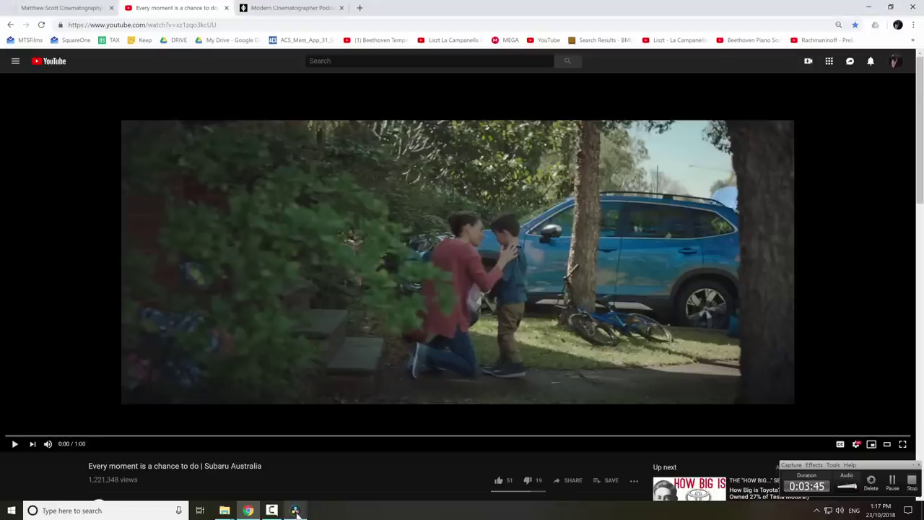
click(296, 510)
Scrub through the ad and preview it full screen, stopping at 00:00:25:00 and returning to the Color page.
click(271, 226)
drag(271, 226, 541, 239)
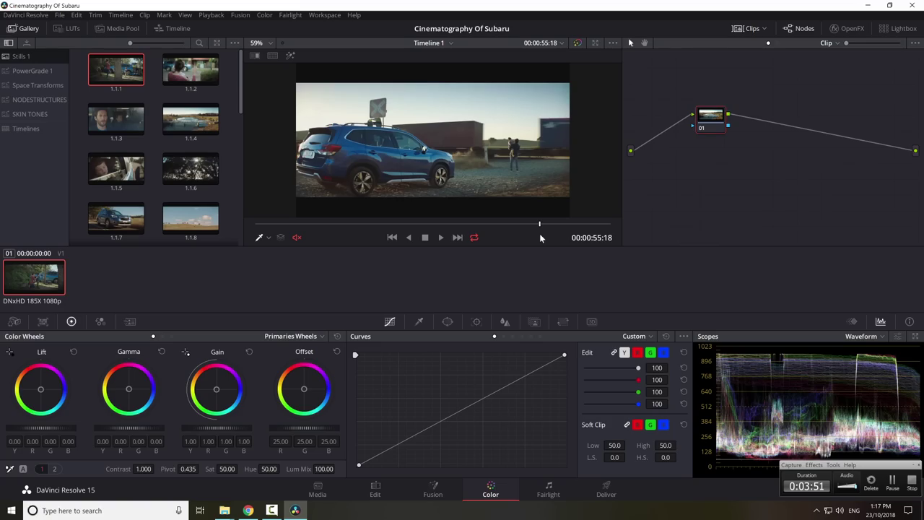
key(ctrl+f)
key(space)
key(space)
drag(569, 491, 411, 491)
key(ctrl+f)
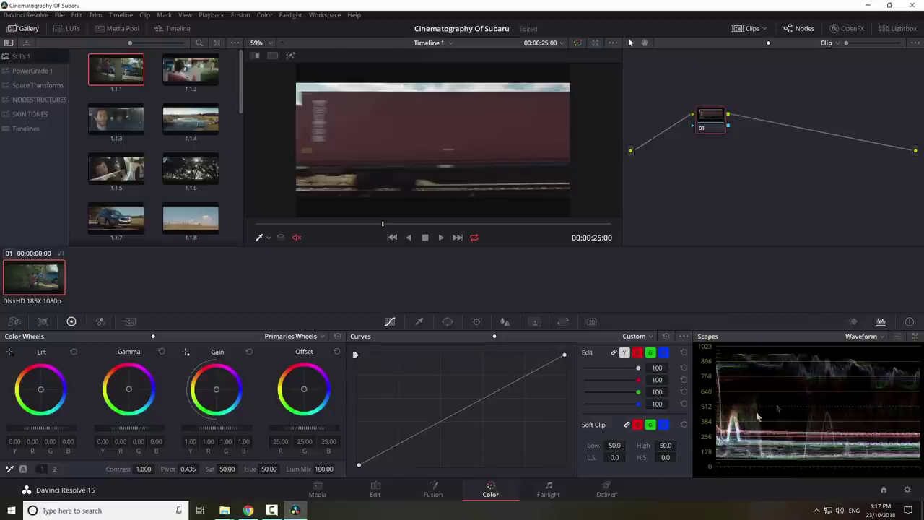
Switch the scope display from Waveform to Vectorscope.
click(859, 336)
click(876, 363)
click(868, 338)
click(866, 373)
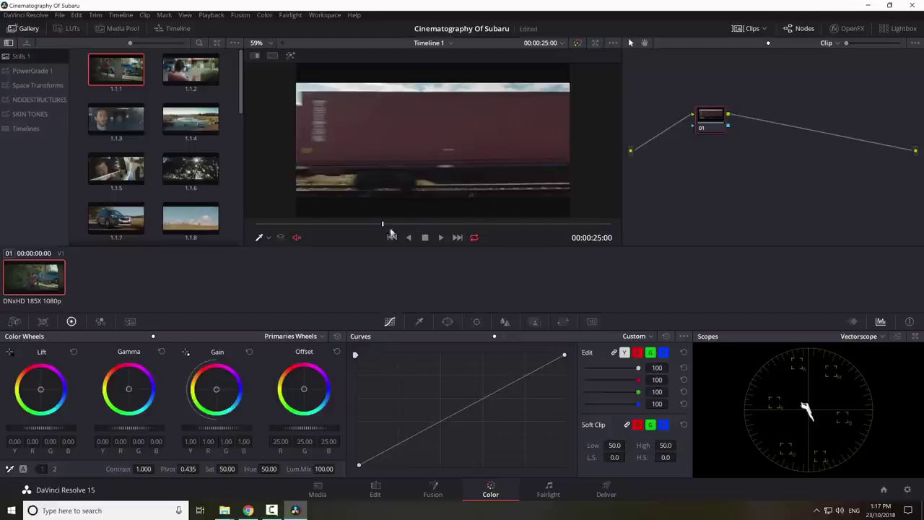
Return to the start of the clip and review the opening front-yard shot, stopping at 00:00:01:17.
click(392, 237)
mouse_move(242, 94)
mouse_down()
mouse_move(239, 155)
mouse_move(238, 60)
mouse_move(239, 243)
mouse_move(253, 98)
mouse_up()
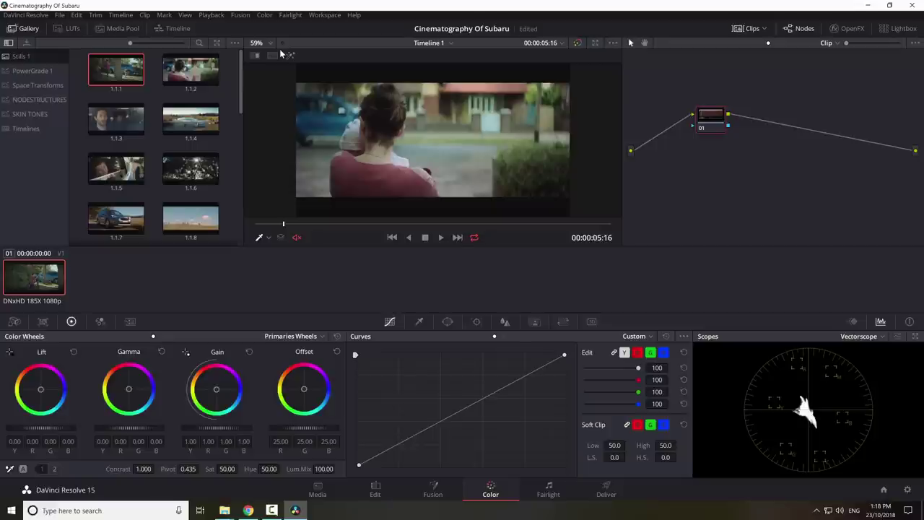
drag(281, 226, 253, 228)
key(space)
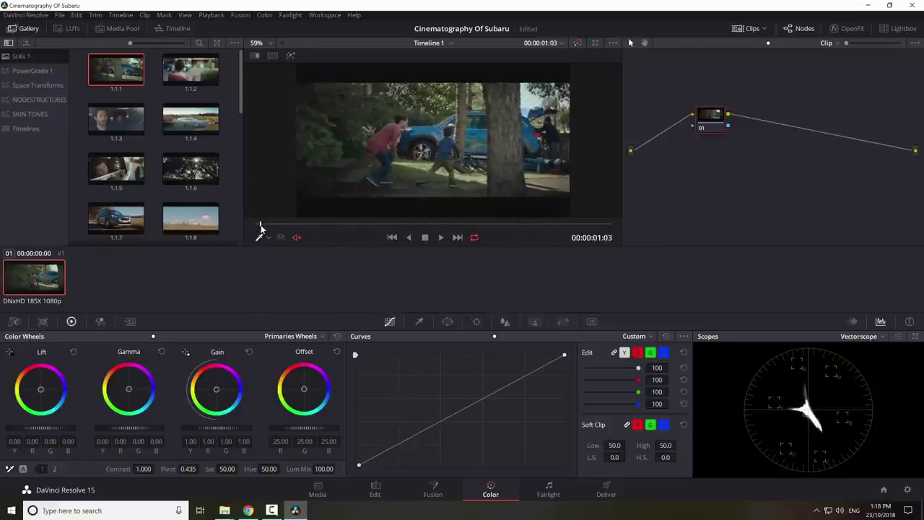
click(259, 227)
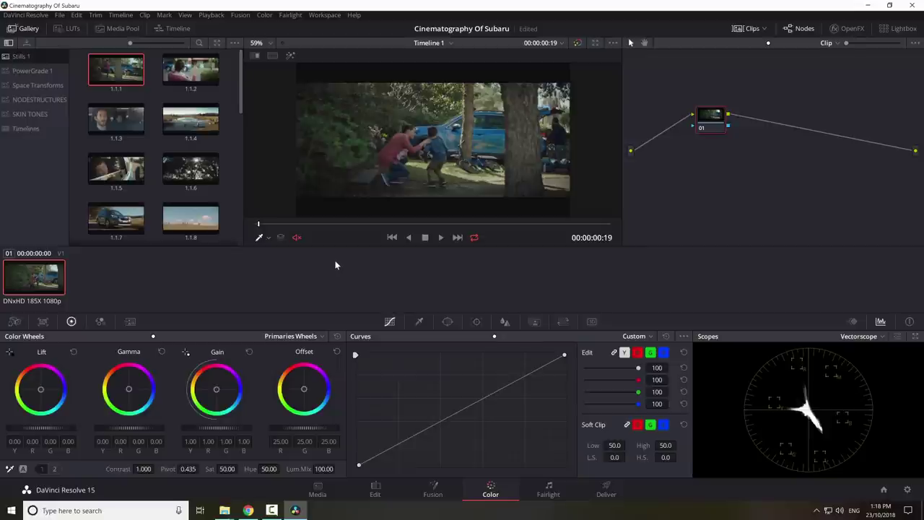
click(267, 225)
drag(267, 226, 264, 223)
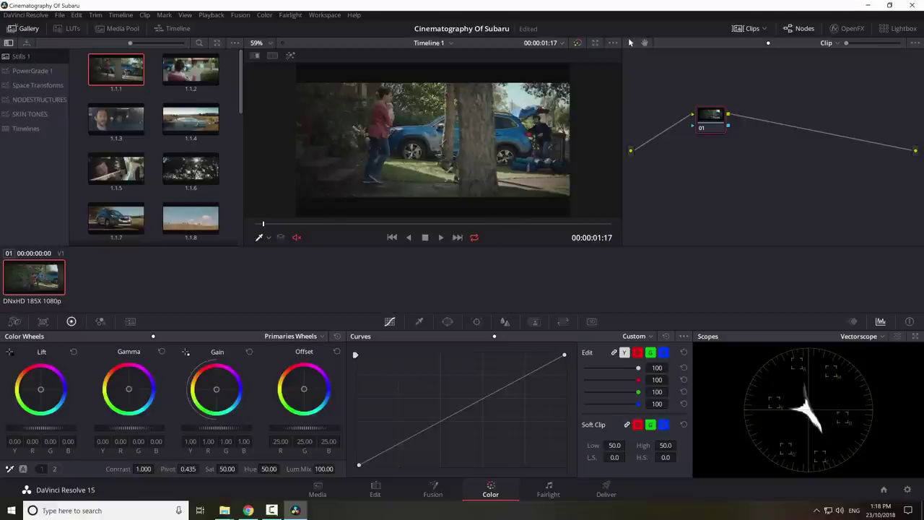
Enlarge the viewer image to 76% and compare the front-yard shot with the shot of the woman waving from behind.
scroll(449, 180, up, 2)
scroll(448, 180, up, 1)
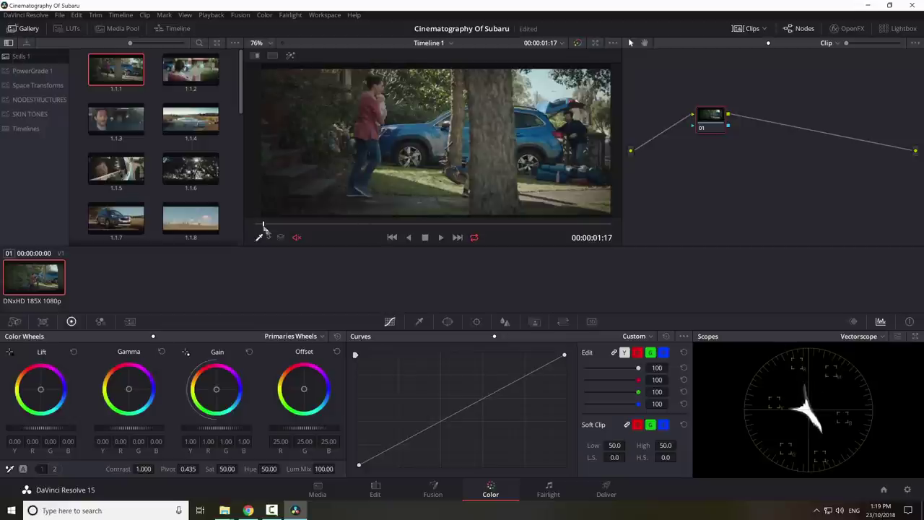
drag(264, 224, 291, 227)
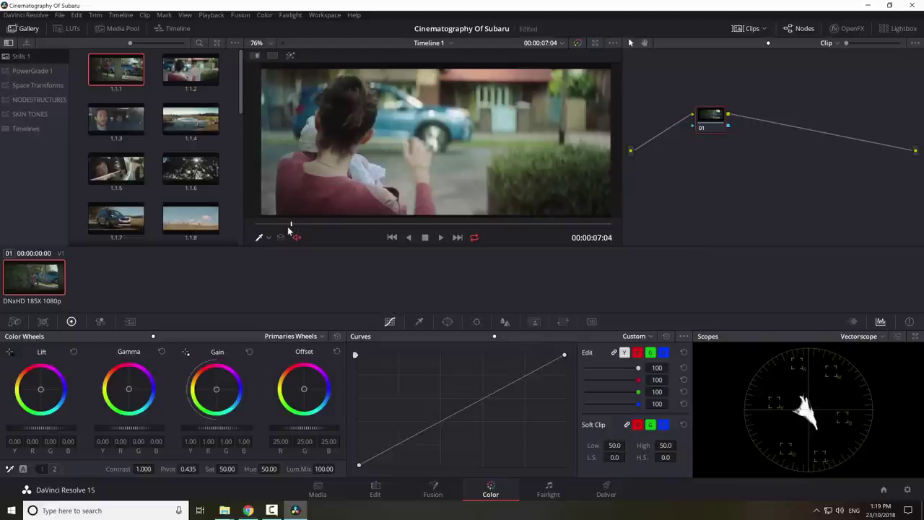
drag(288, 228, 266, 226)
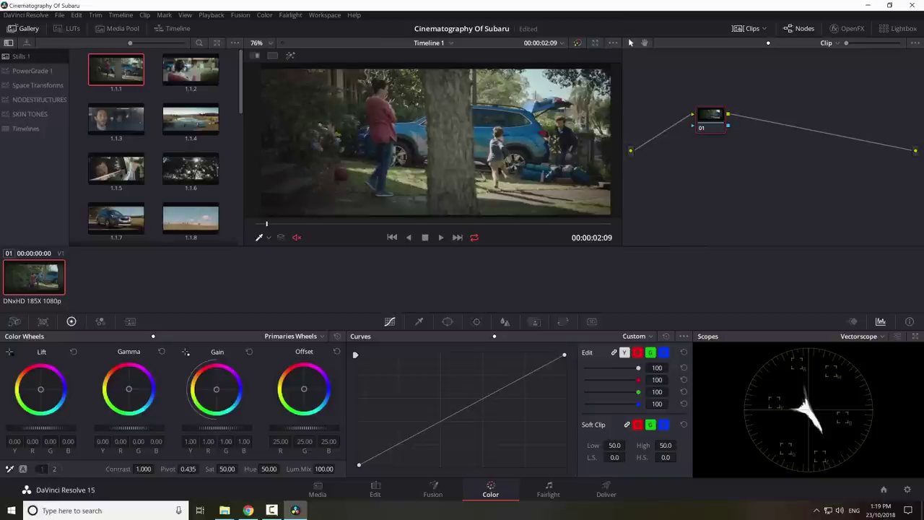
drag(323, 224, 268, 227)
Show the front-yard shot full screen and examine the boy and father beside the blue car.
key(p)
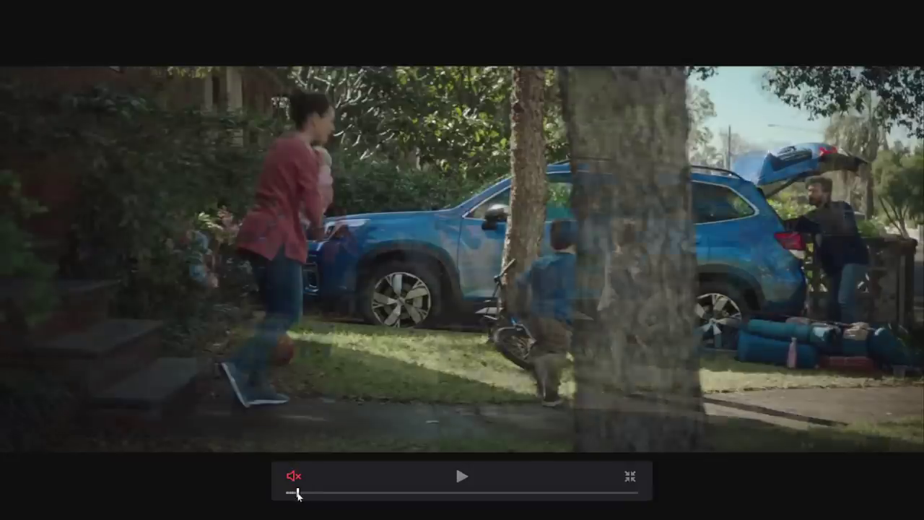
click(298, 492)
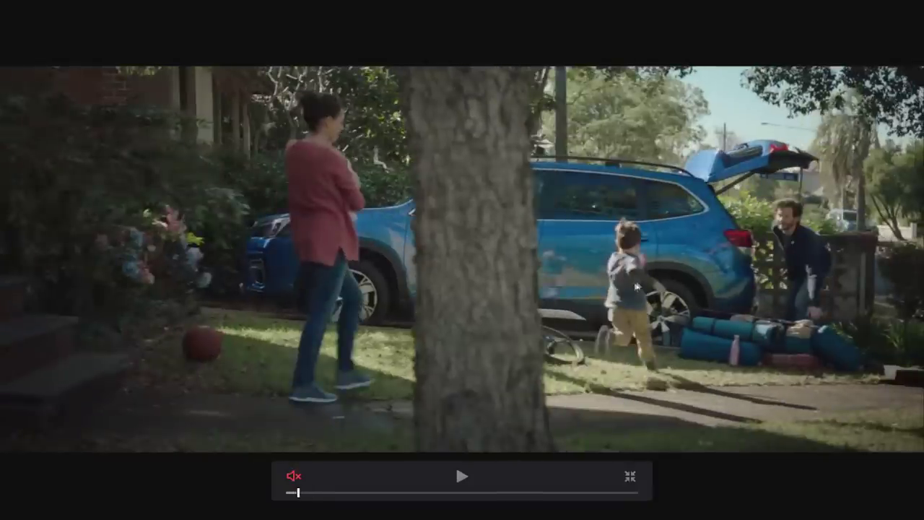
click(635, 297)
click(642, 294)
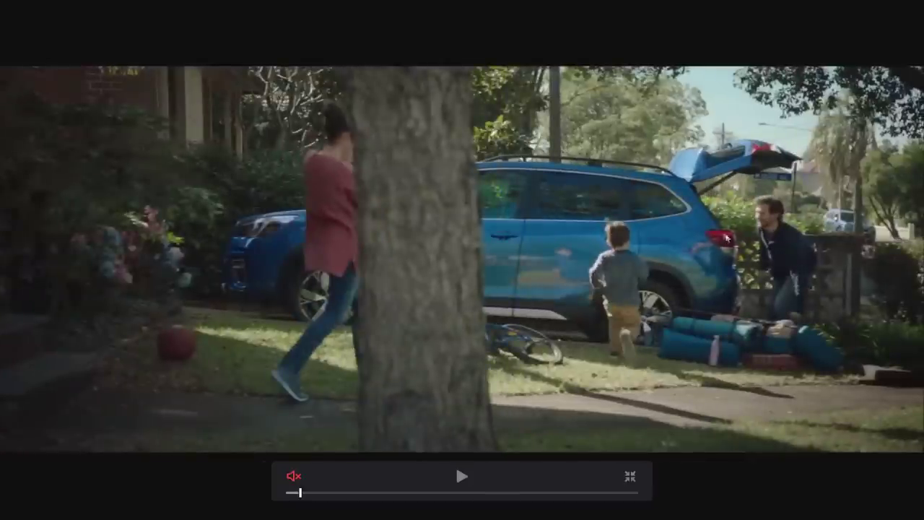